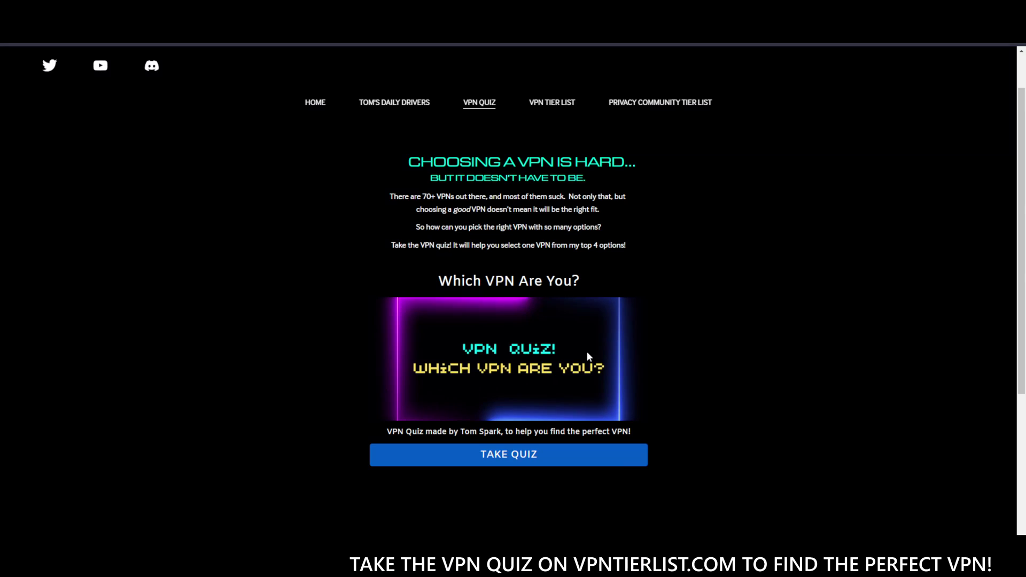
# Take the VPN Tier List quiz, answering the budget and no-log audit questions.
pyautogui.scroll(2, 587, 355)
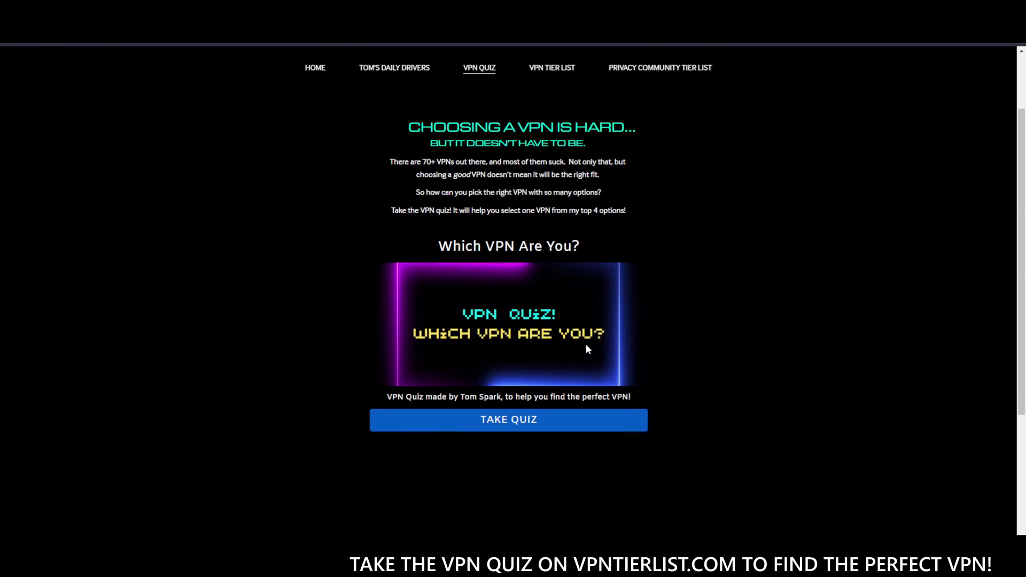
pyautogui.scroll(-2, 511, 416)
pyautogui.click(510, 404)
pyautogui.click(527, 287)
pyautogui.click(592, 303)
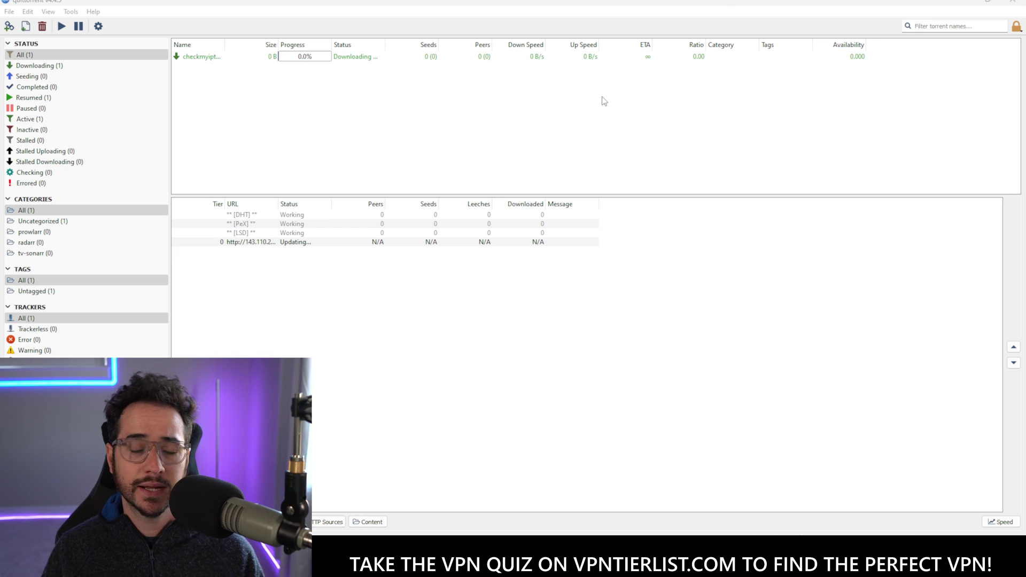
# Select the checkmyip torrent in the transfer list.
pyautogui.click(345, 57)
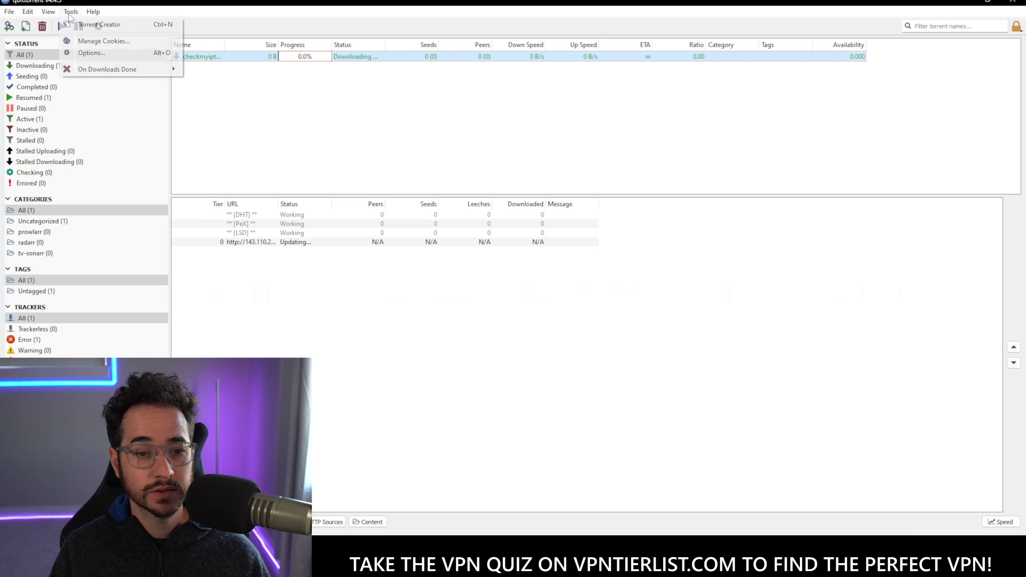
# Review the SOCKS5 proxy proxy.torguard.org:1080 in Connection options and close the dialog.
pyautogui.click(104, 45)
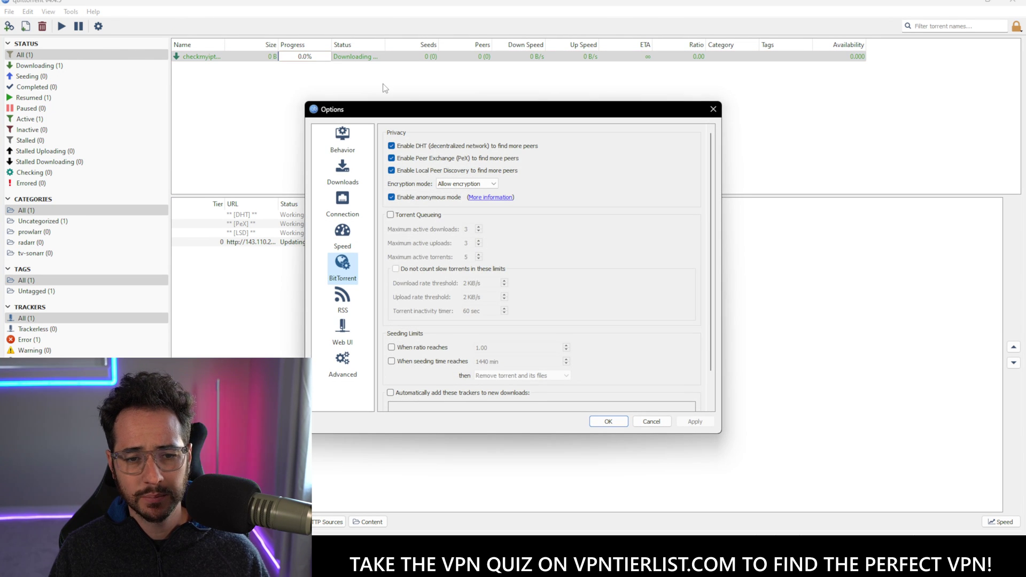
pyautogui.click(351, 210)
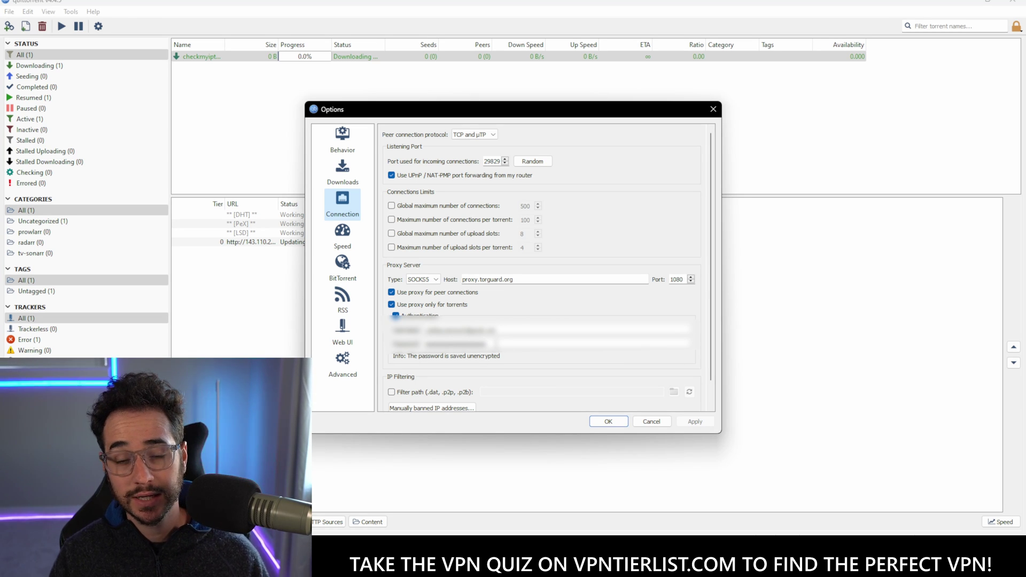
pyautogui.click(607, 422)
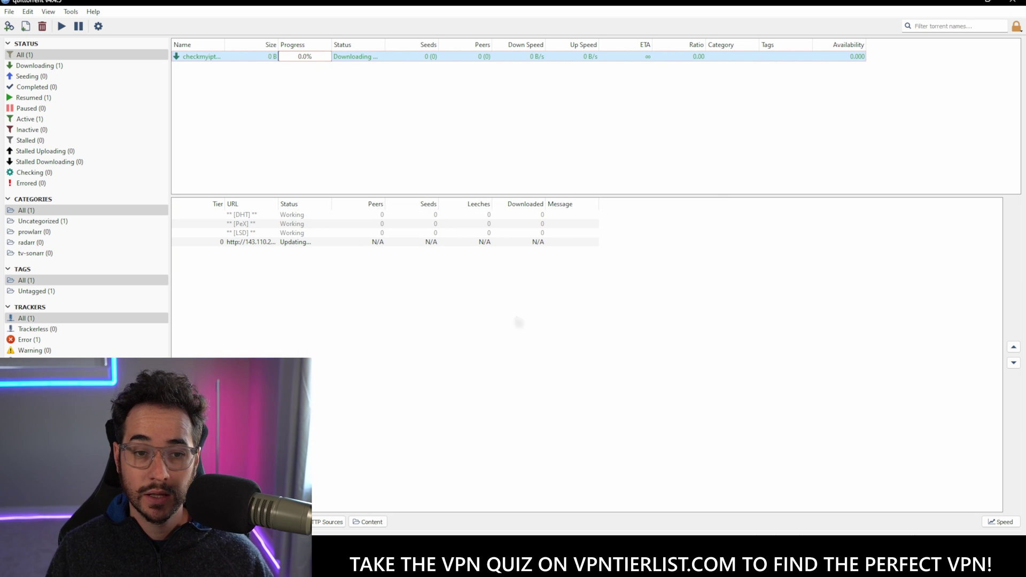
# Check the tracker's full address and reopen the qBittorrent options.
pyautogui.click(252, 243)
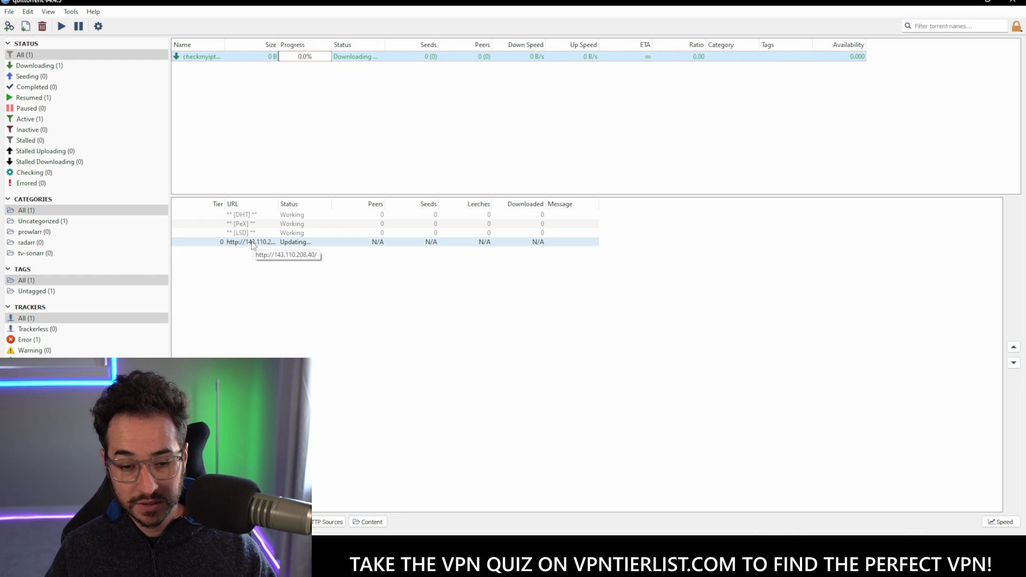
pyautogui.click(71, 11)
pyautogui.click(104, 51)
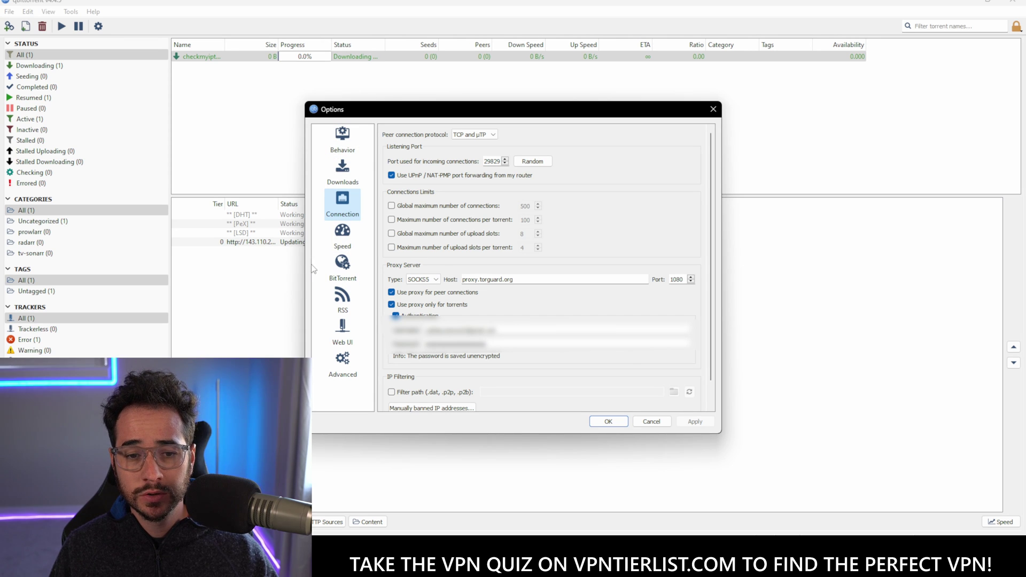
# Leave the Advanced network interface as Any interface and apply the options with OK.
pyautogui.click(343, 364)
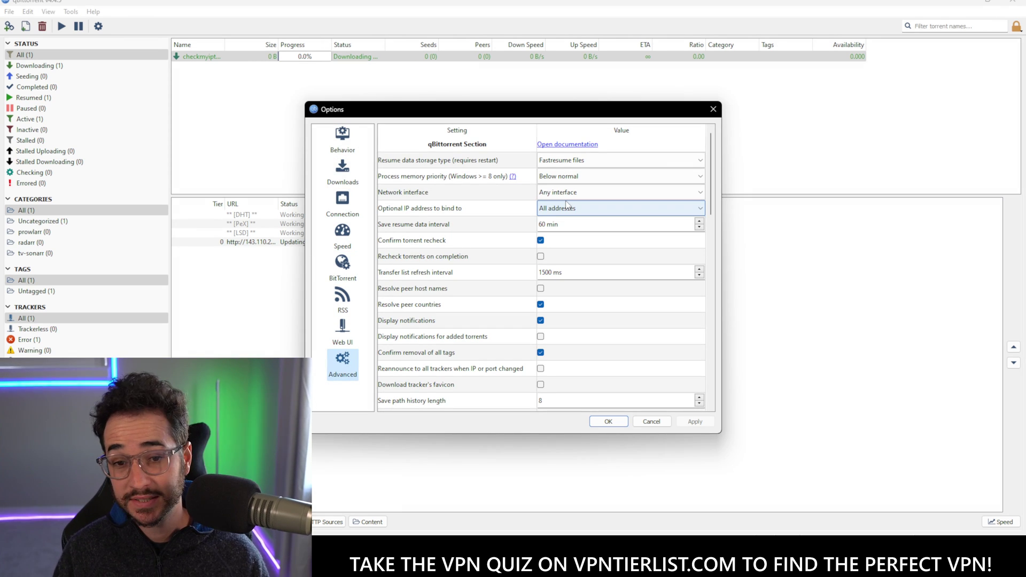
pyautogui.click(567, 193)
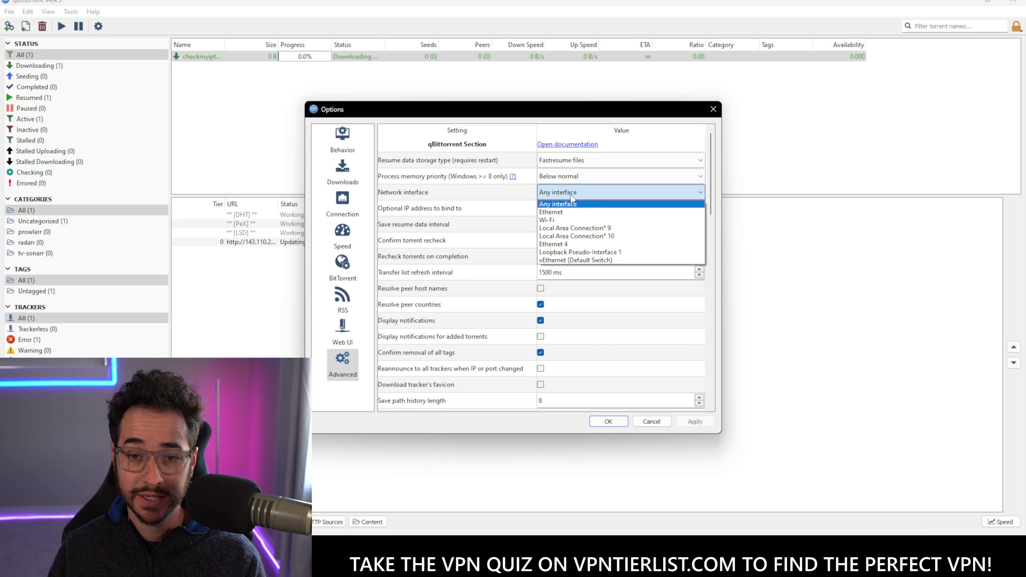
pyautogui.click(571, 202)
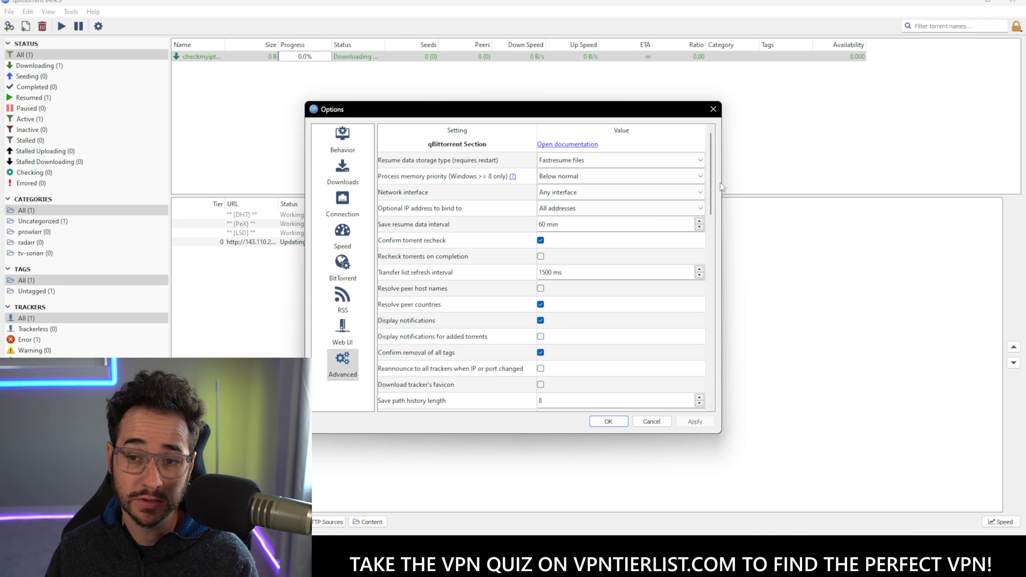
pyautogui.scroll(-4, 580, 287)
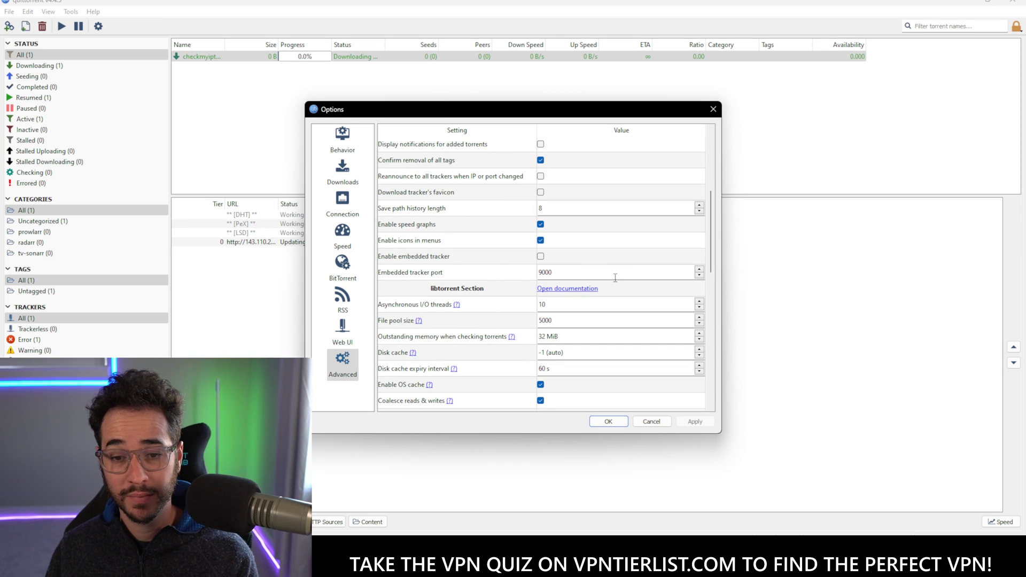
pyautogui.scroll(4, 615, 277)
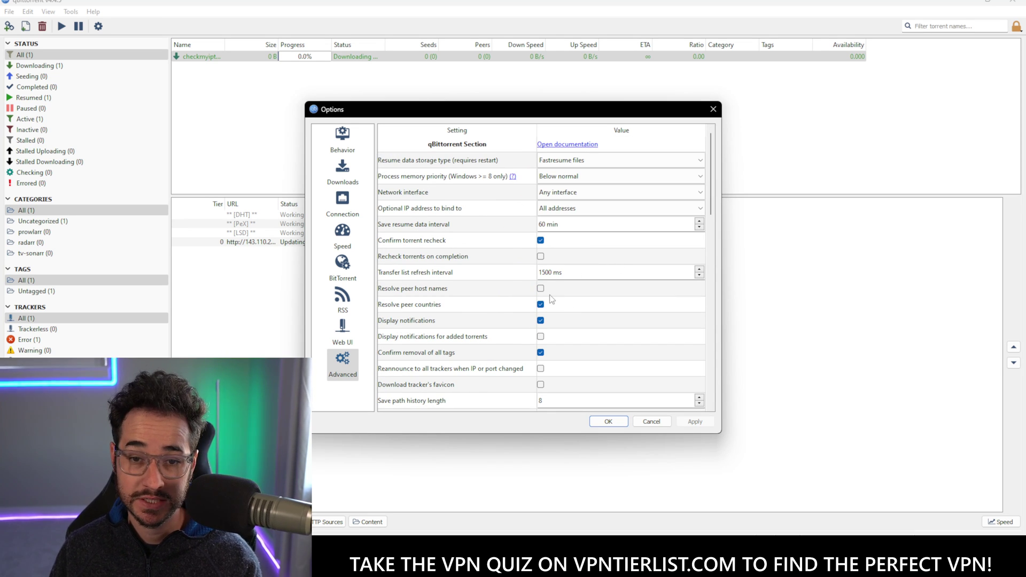
pyautogui.click(608, 421)
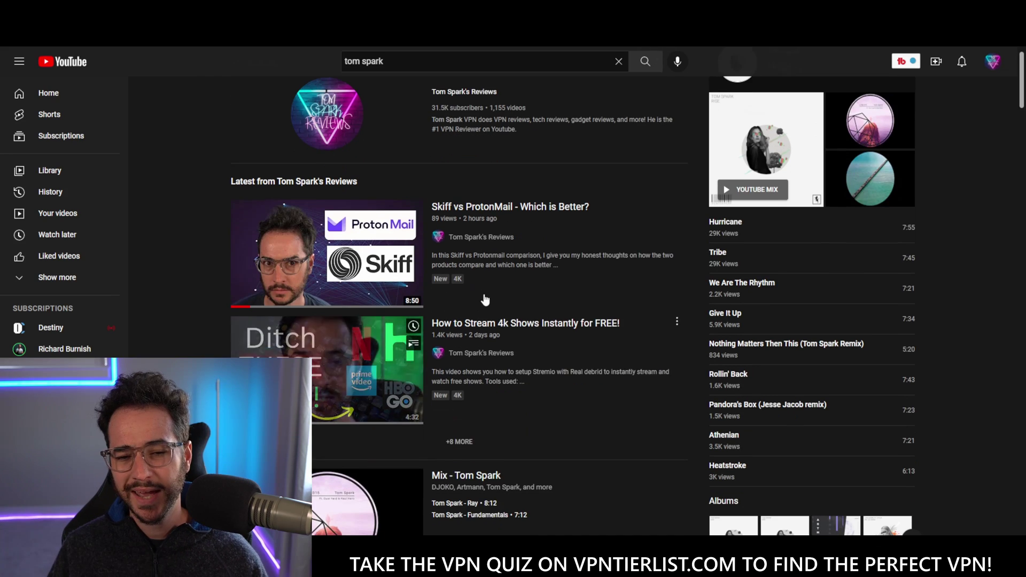
pyautogui.scroll(-3, 506, 271)
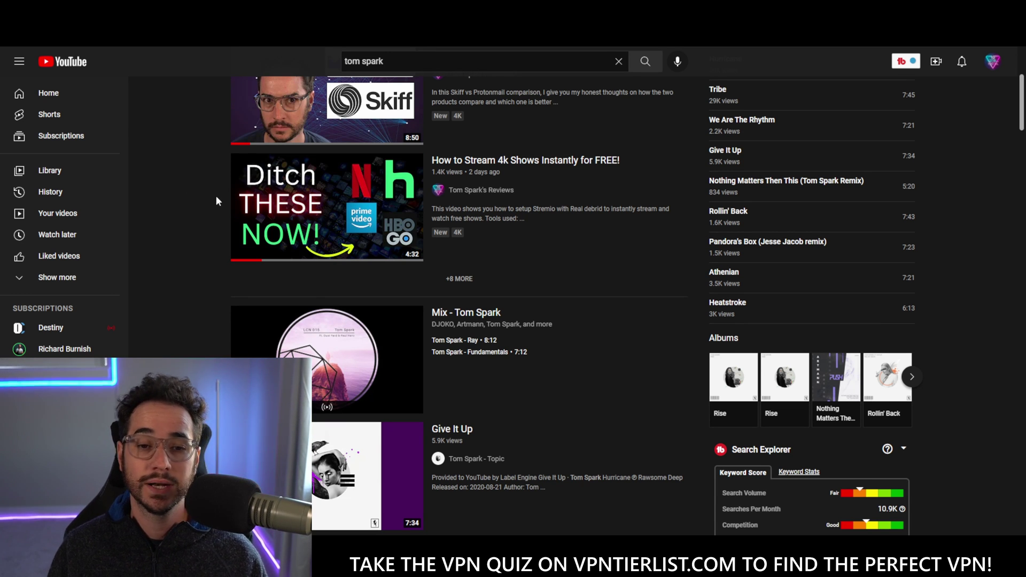
# Watch 'How to Stream 4k Shows Instantly for FREE!' and go to Tom Spark's Reviews channel.
pyautogui.click(251, 203)
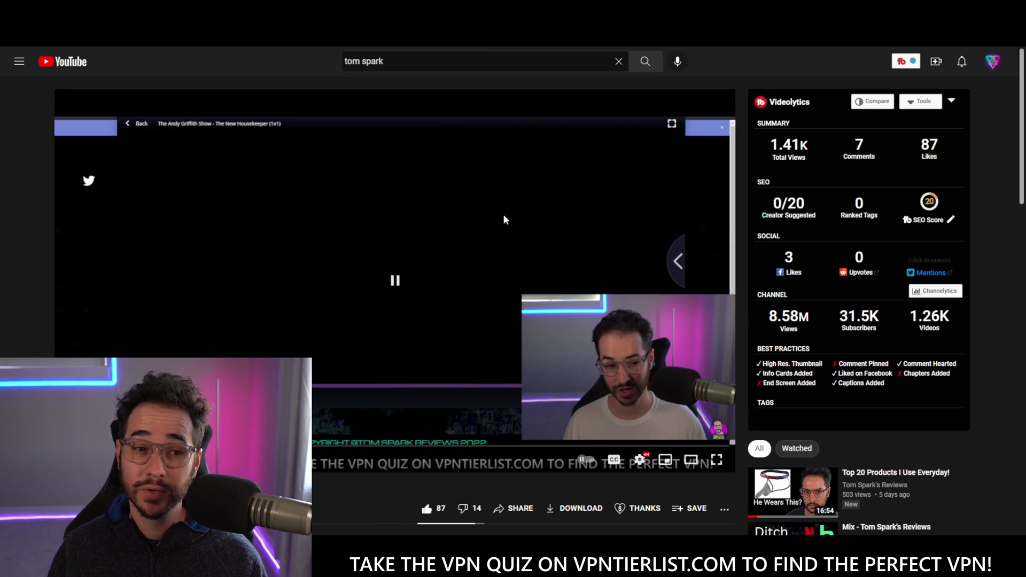
pyautogui.scroll(-2, 324, 216)
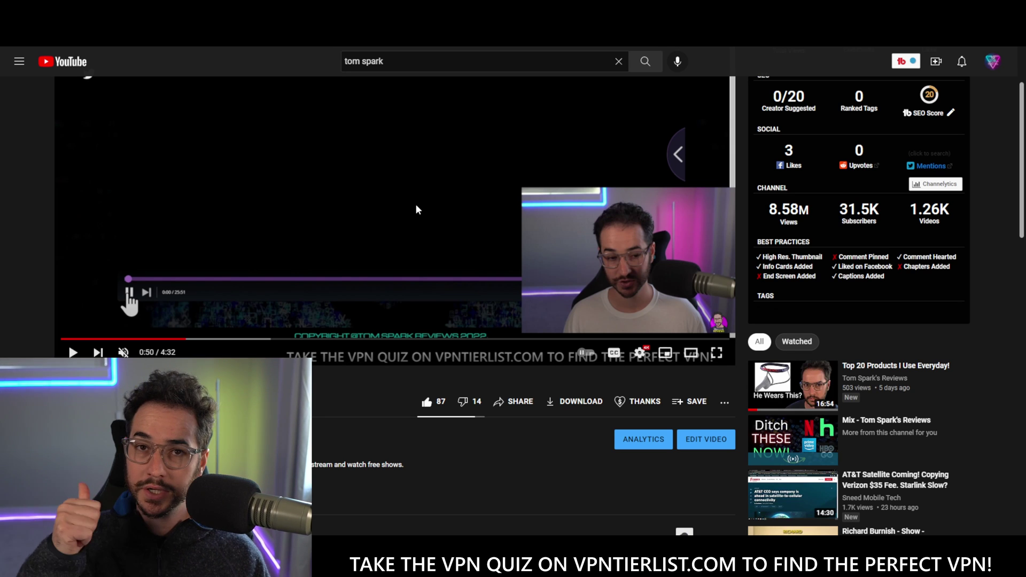
pyautogui.scroll(-1, 408, 271)
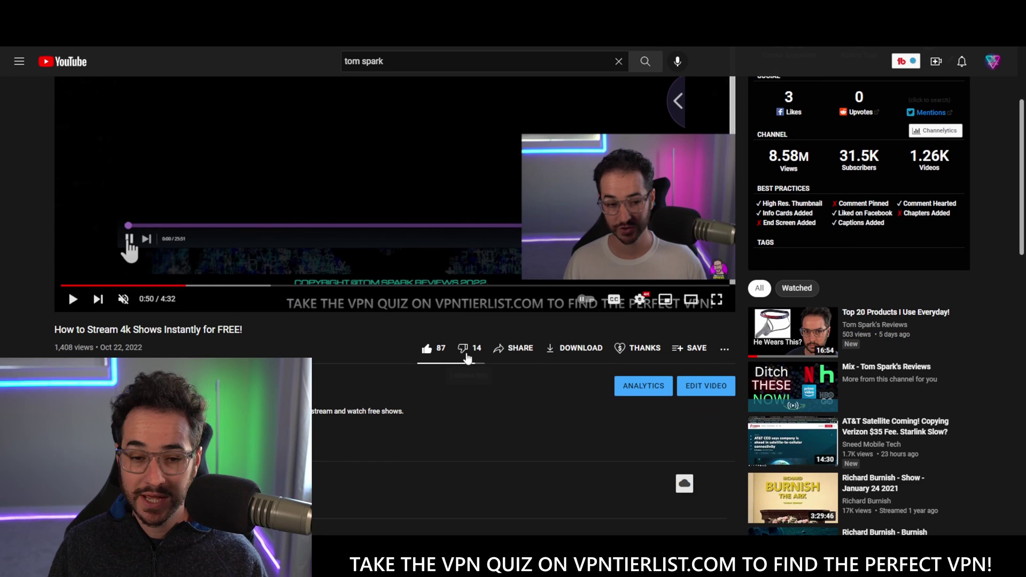
pyautogui.scroll(1, 444, 341)
pyautogui.scroll(2, 444, 347)
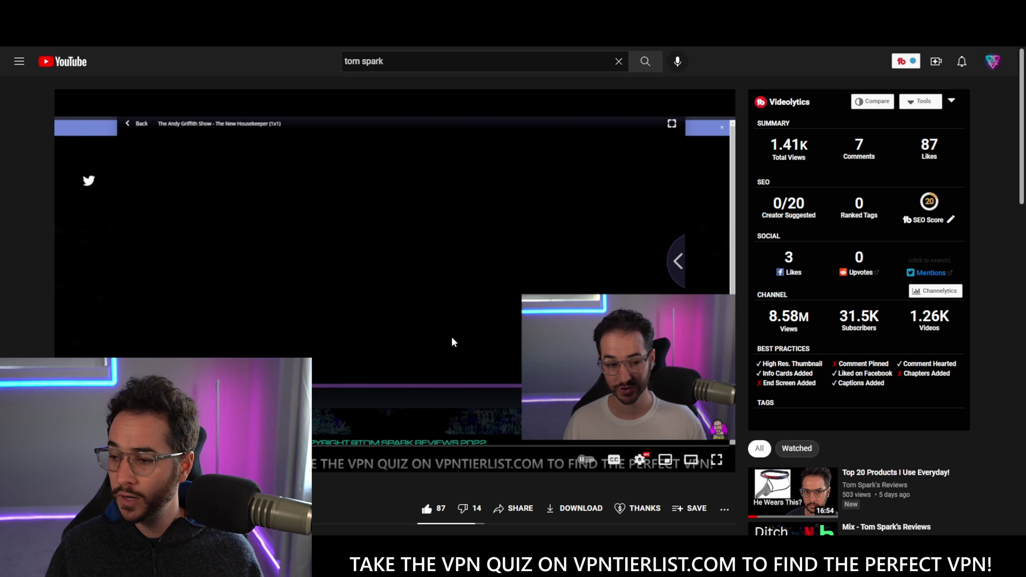
pyautogui.scroll(-5, 287, 267)
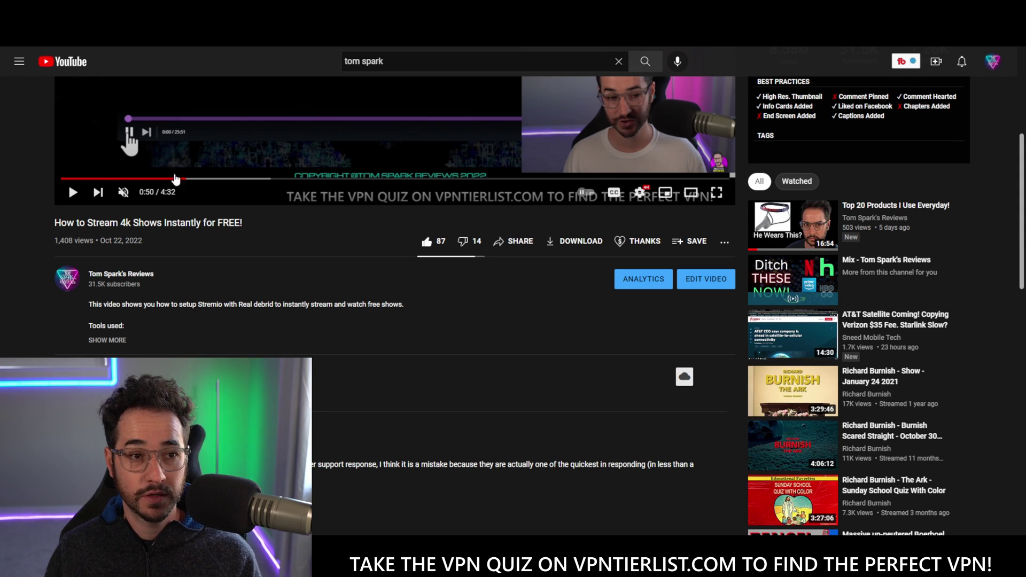
pyautogui.click(120, 274)
# Play the channel's automated torrent media server video, seeking to the qBittorrent client setup.
pyautogui.click(314, 289)
pyautogui.scroll(-3, 321, 190)
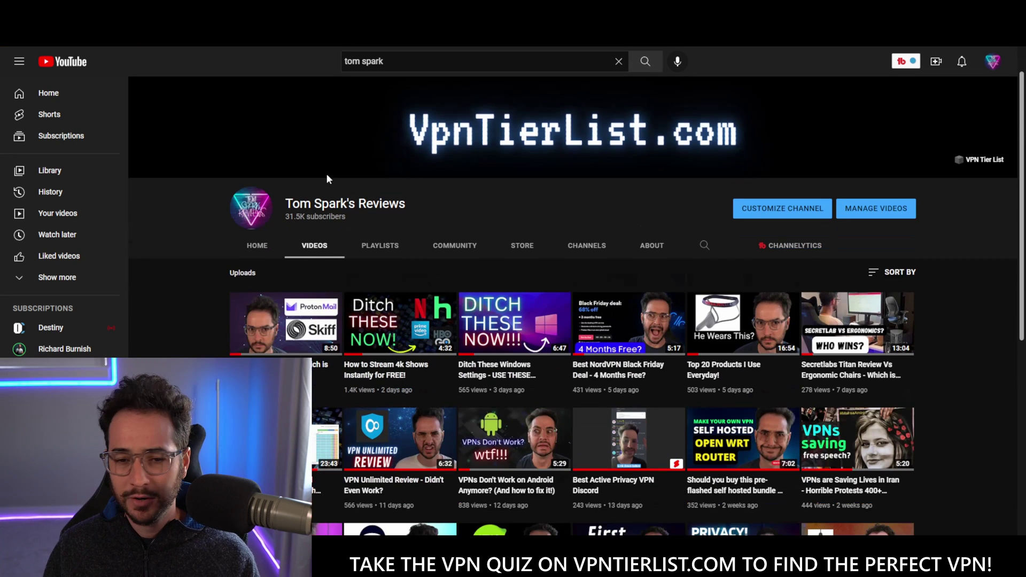
pyautogui.scroll(-1, 576, 143)
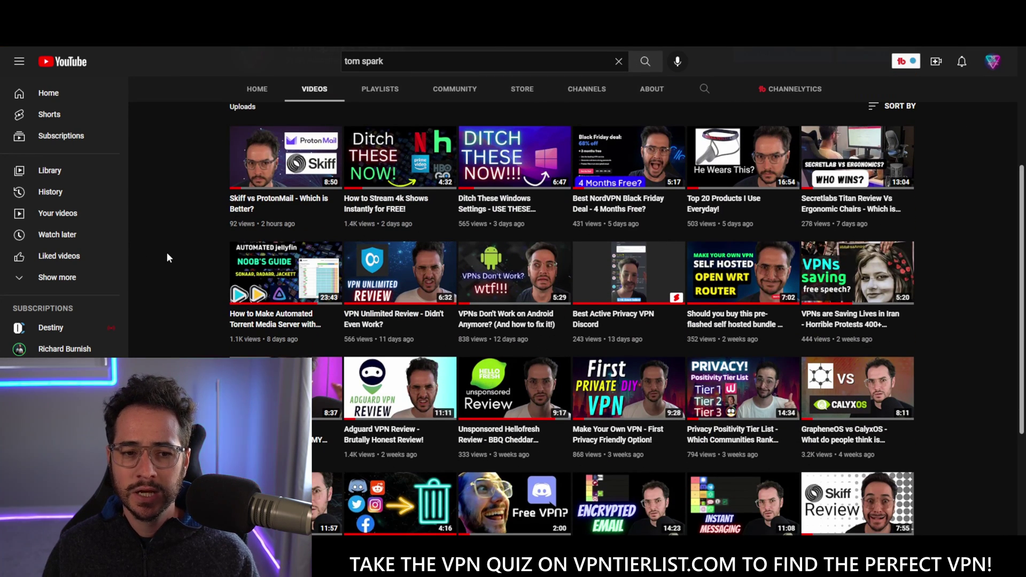
pyautogui.scroll(-1, 192, 238)
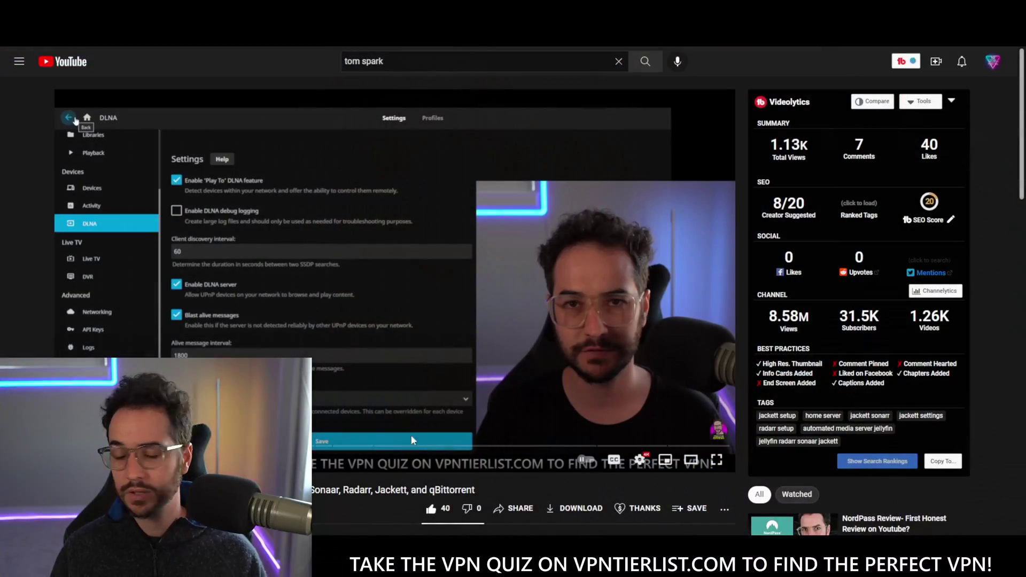
pyautogui.click(422, 445)
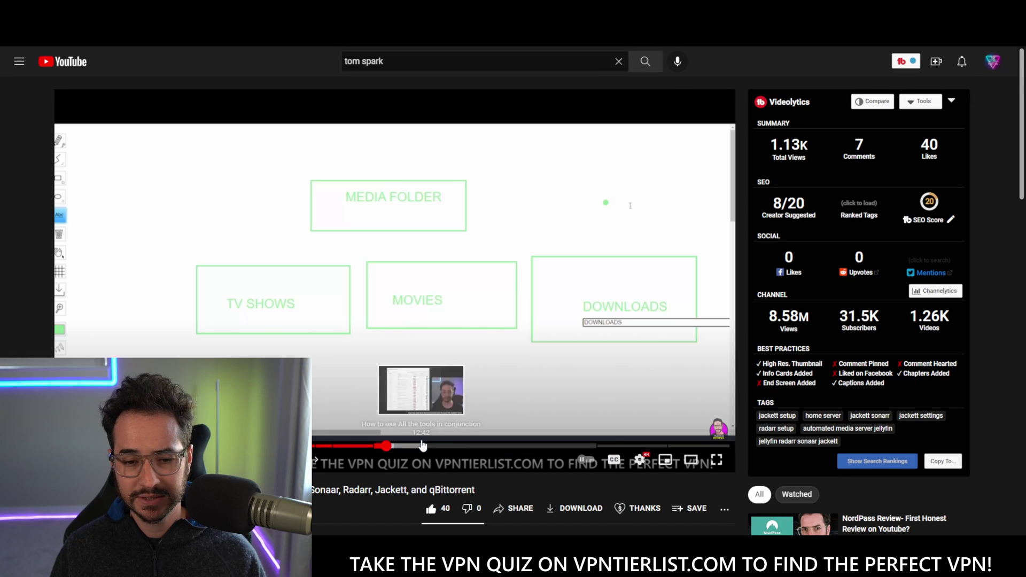
pyautogui.click(467, 445)
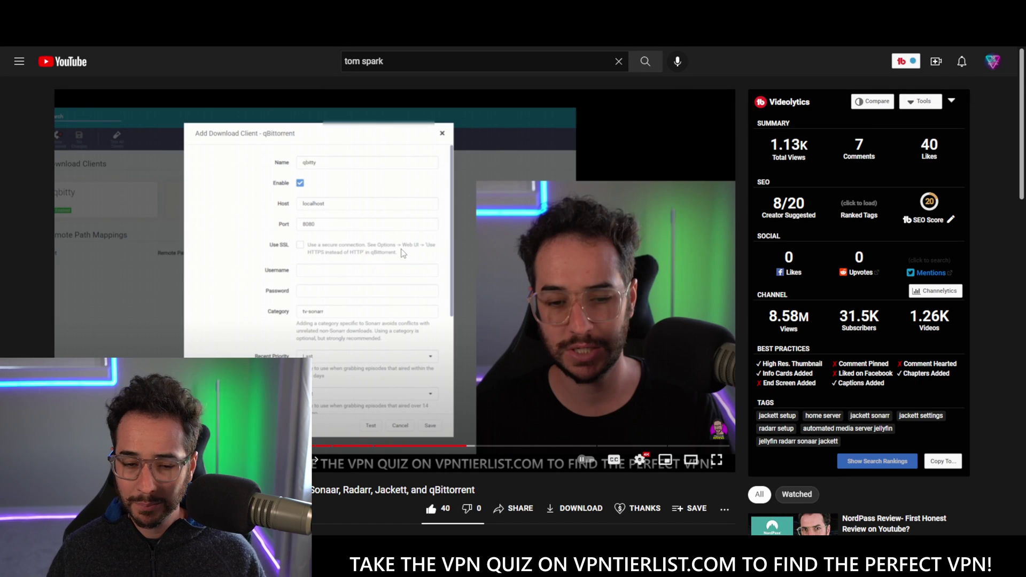